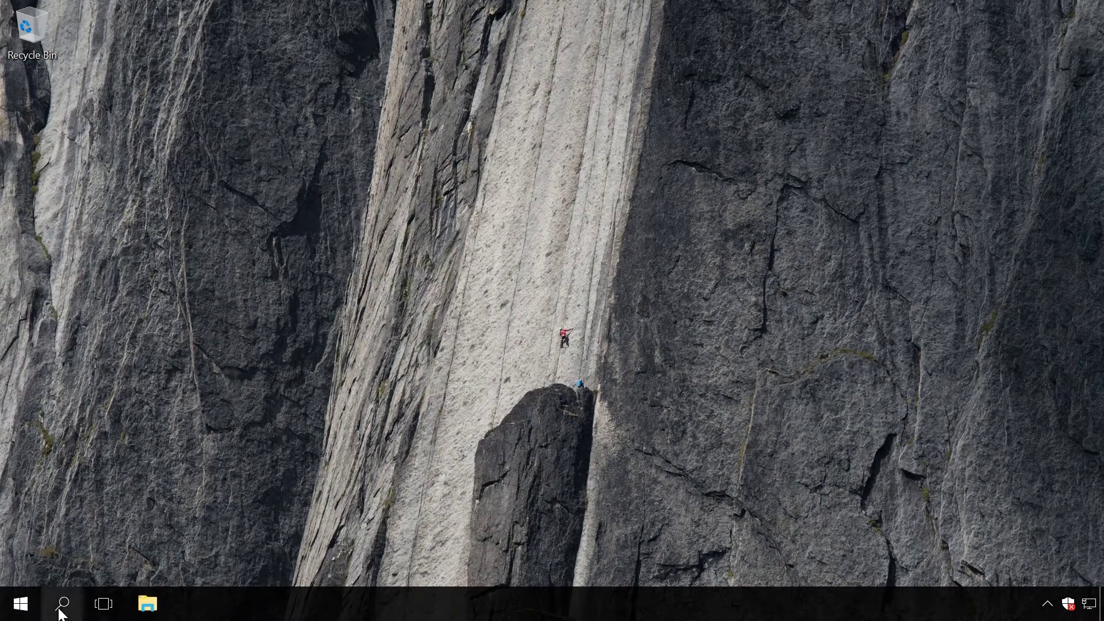
Step: Search for 'defe' and launch Windows Defender Security Center, then bring up the Defender tray icon's options
left_click(62, 603)
type("defe")
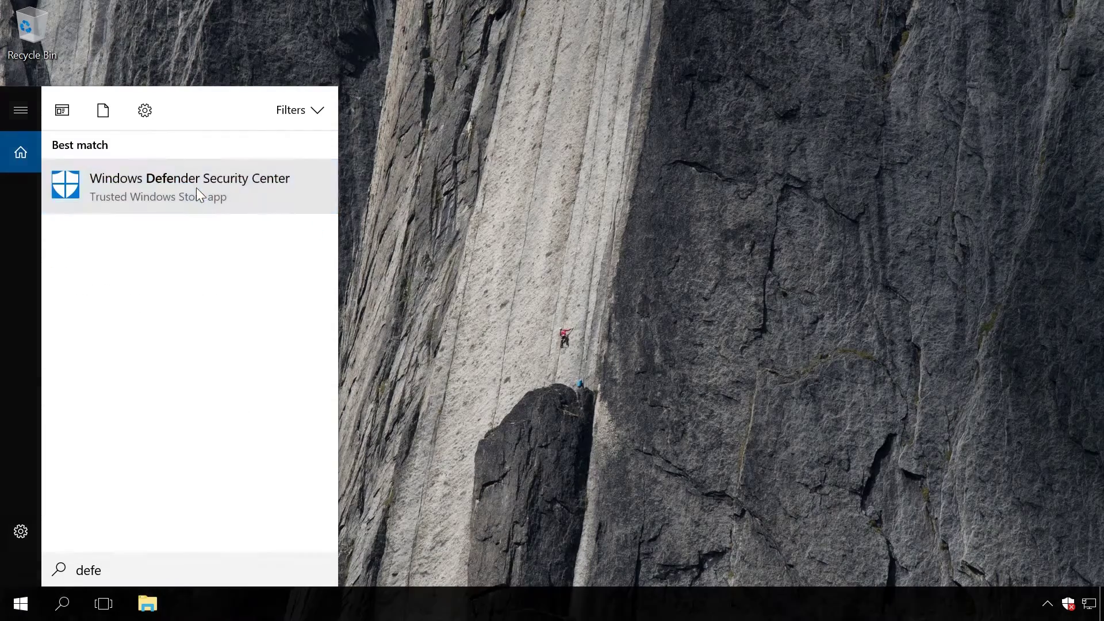
left_click(196, 189)
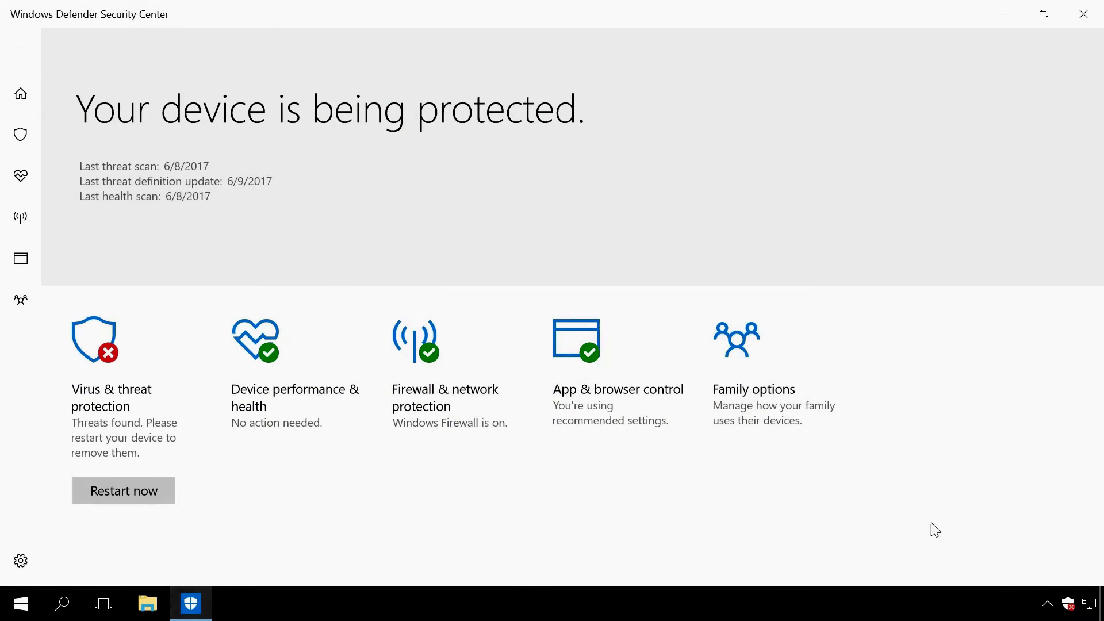
right_click(1068, 609)
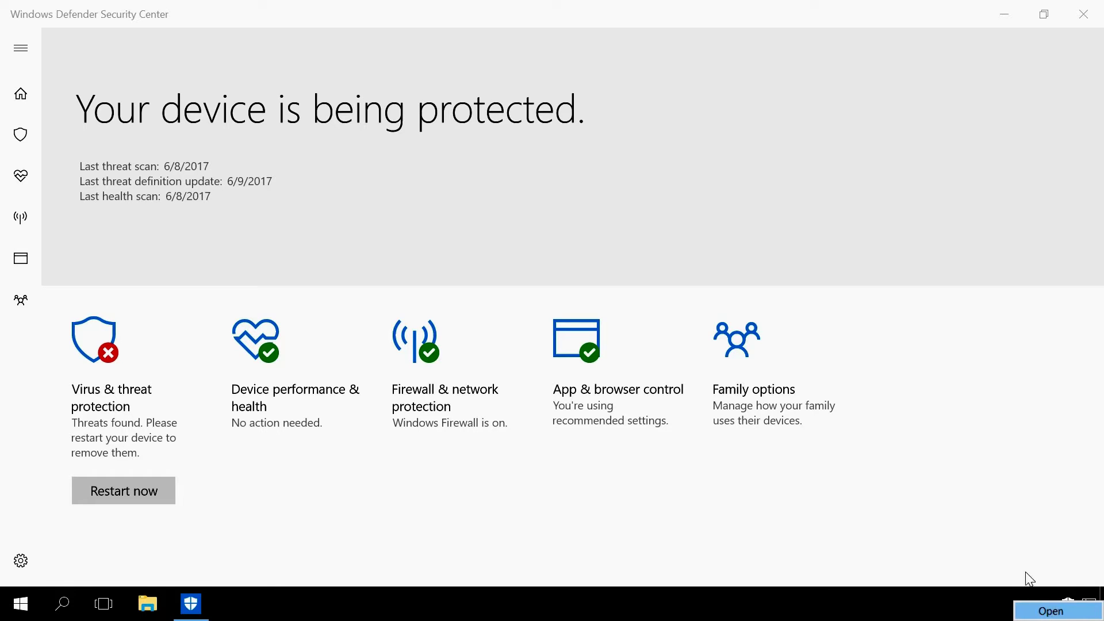
Step: Dismiss the tray icon options and go to Defender's Settings page
left_click(885, 475)
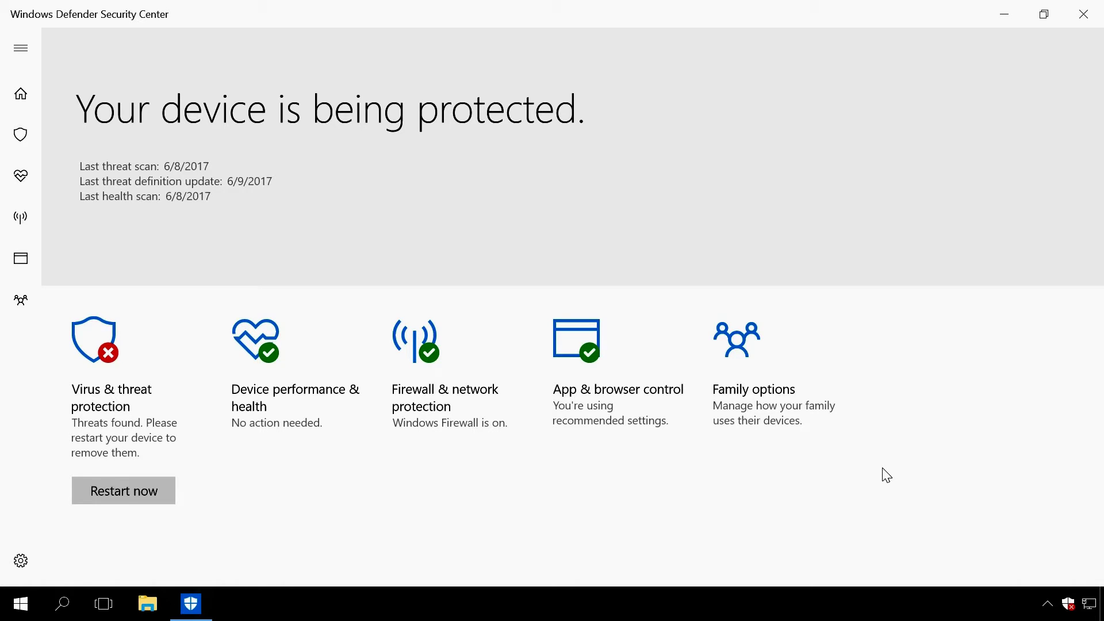
left_click(22, 562)
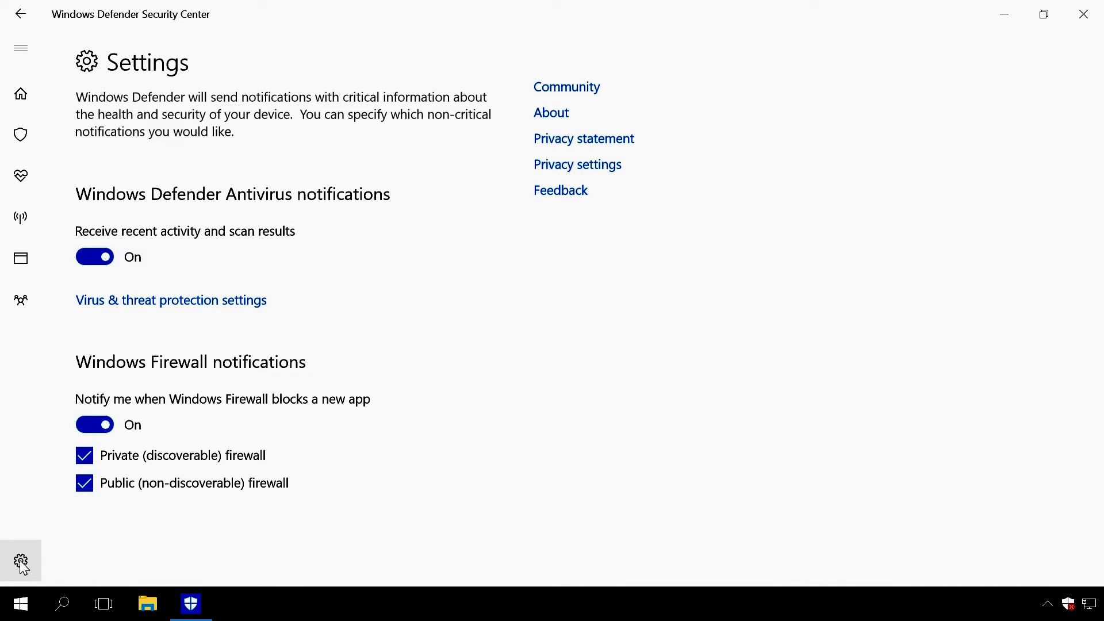
Step: In Virus & threat protection settings, switch off Real-time, Cloud-based and Automatic sample submission, approving each prompt
left_click(180, 303)
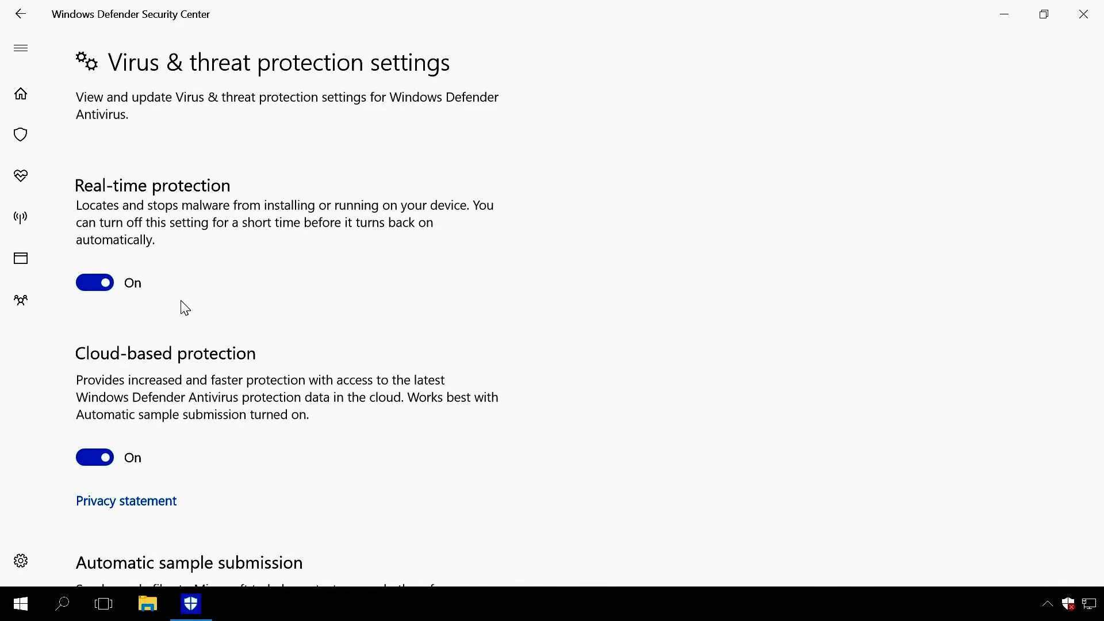
left_click(92, 282)
scroll(98, 335, "down", 3)
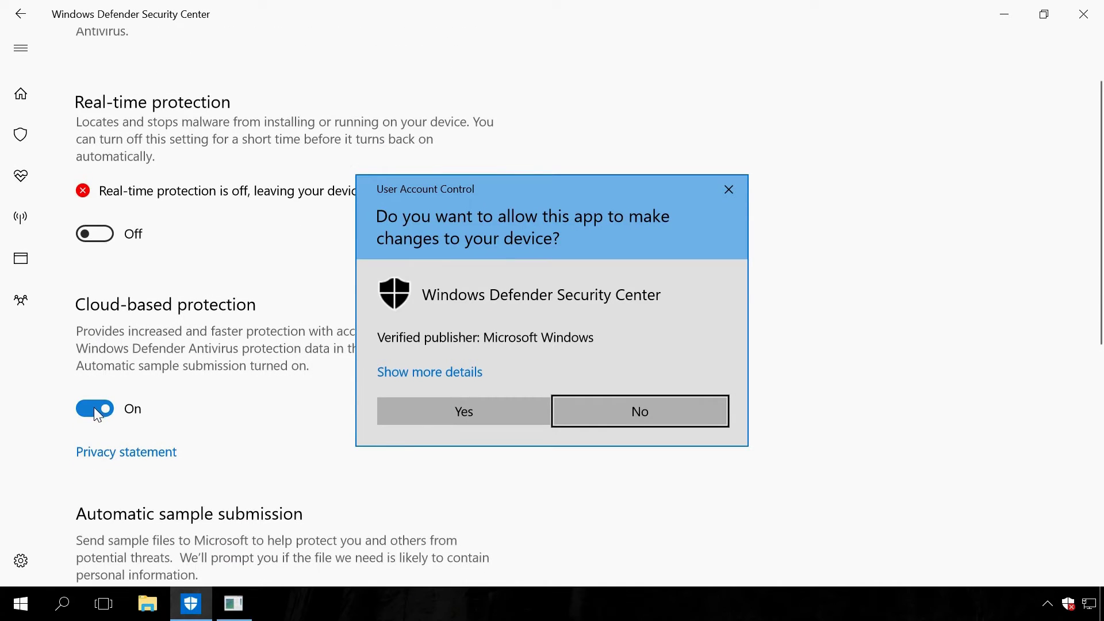
left_click(406, 413)
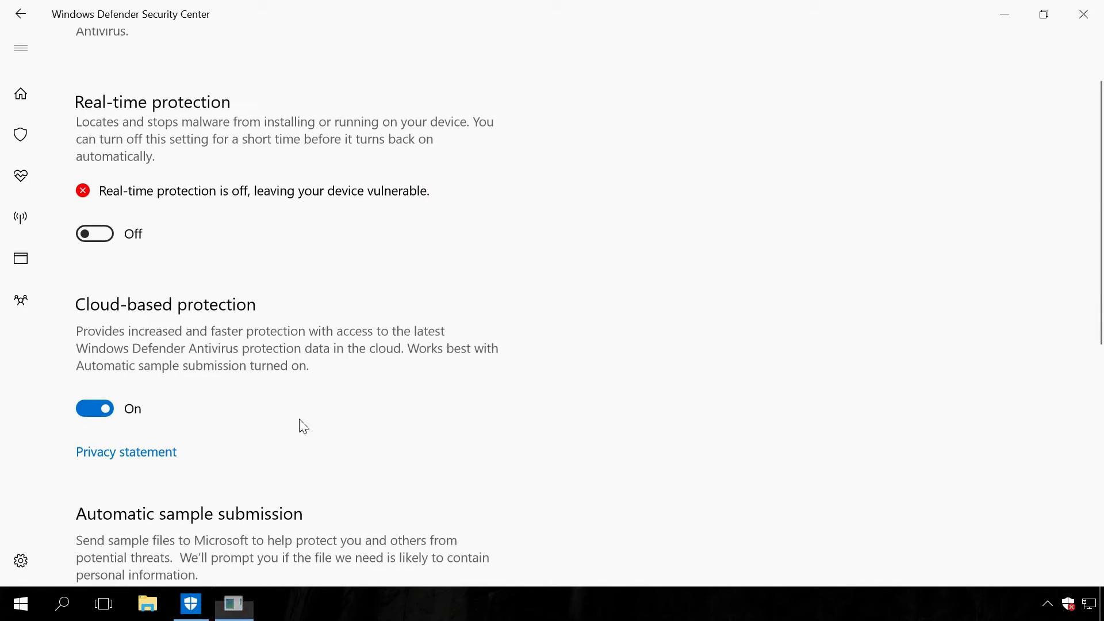
left_click(94, 409)
scroll(230, 402, "down", 3)
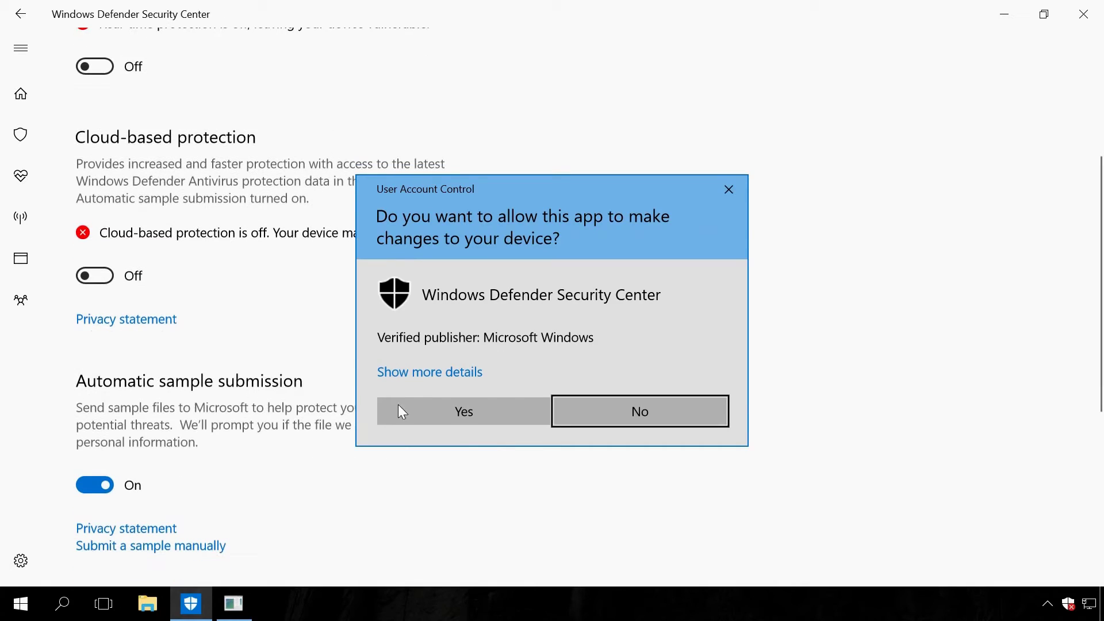
left_click(437, 412)
left_click(92, 484)
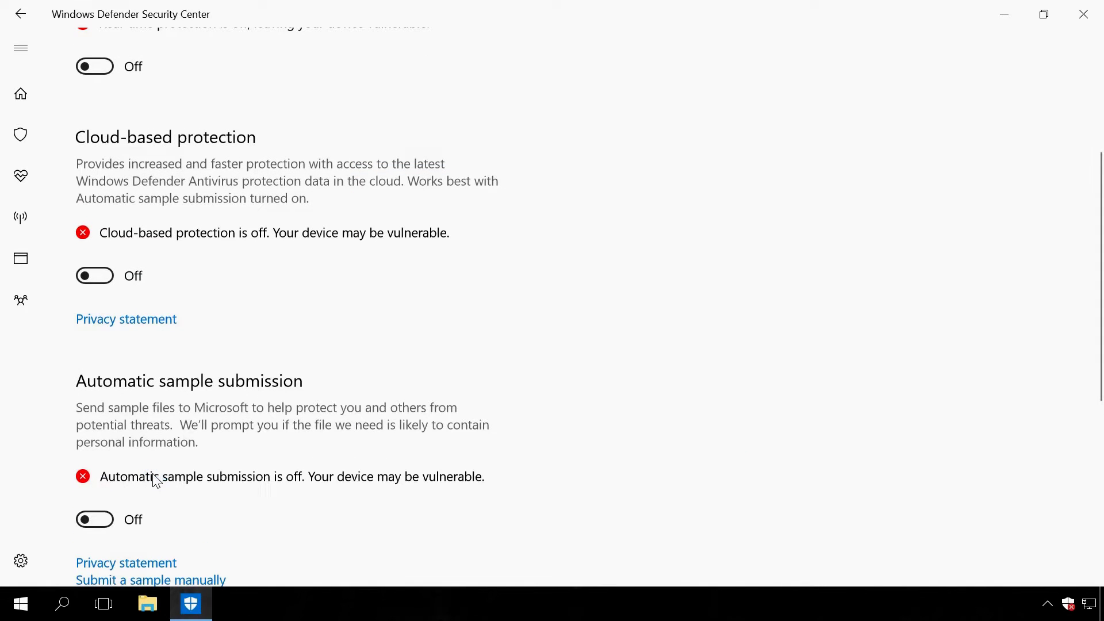
left_click(461, 415)
scroll(420, 414, "down", 3)
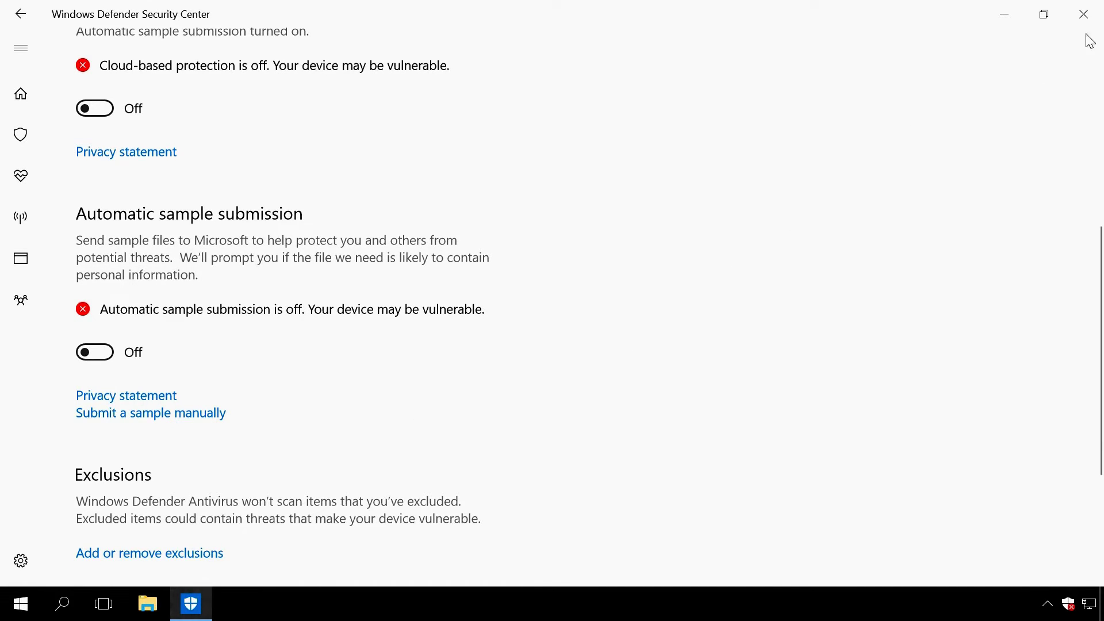
Step: Close the Windows Defender Security Center window
left_click(1091, 15)
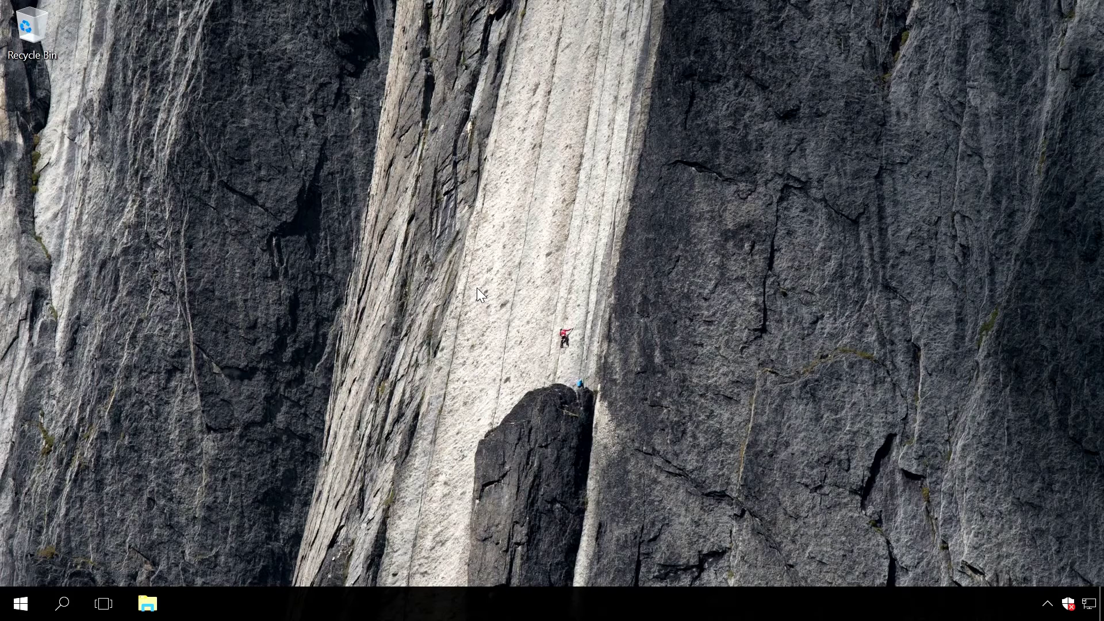
Step: Launch the Local Group Policy Editor by running gpedit.msc from the Start menu's Run box
right_click(38, 596)
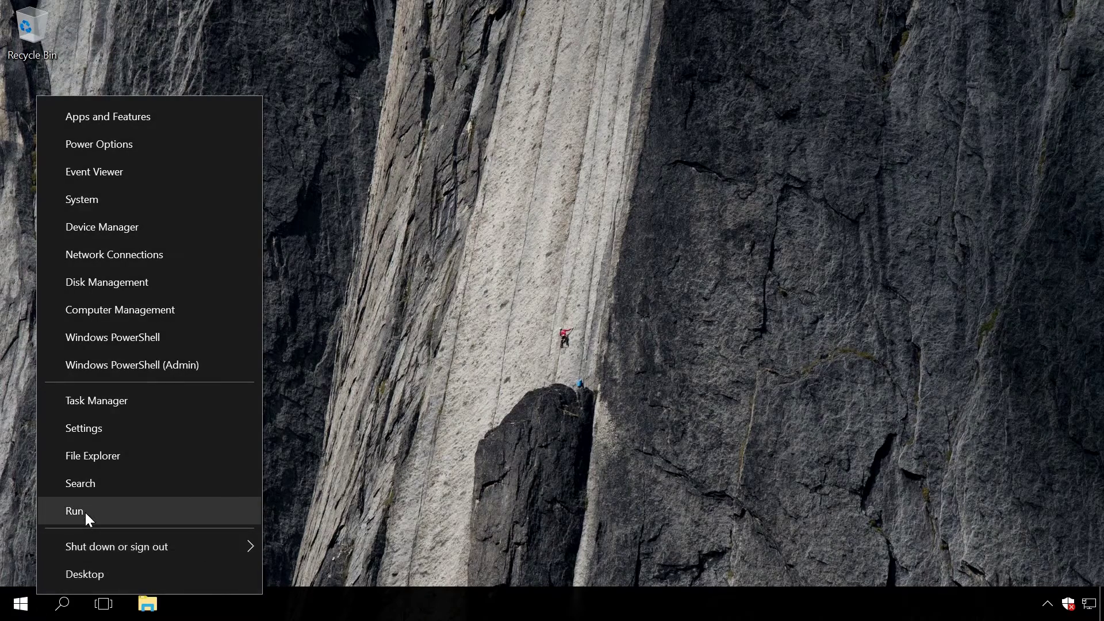
left_click(85, 512)
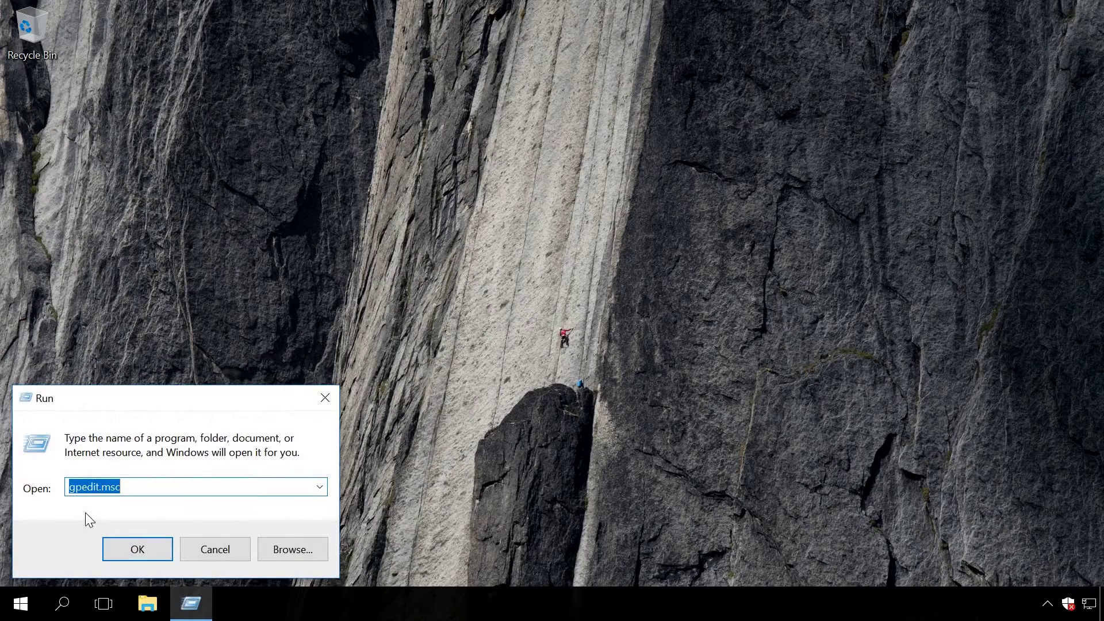
left_click(146, 550)
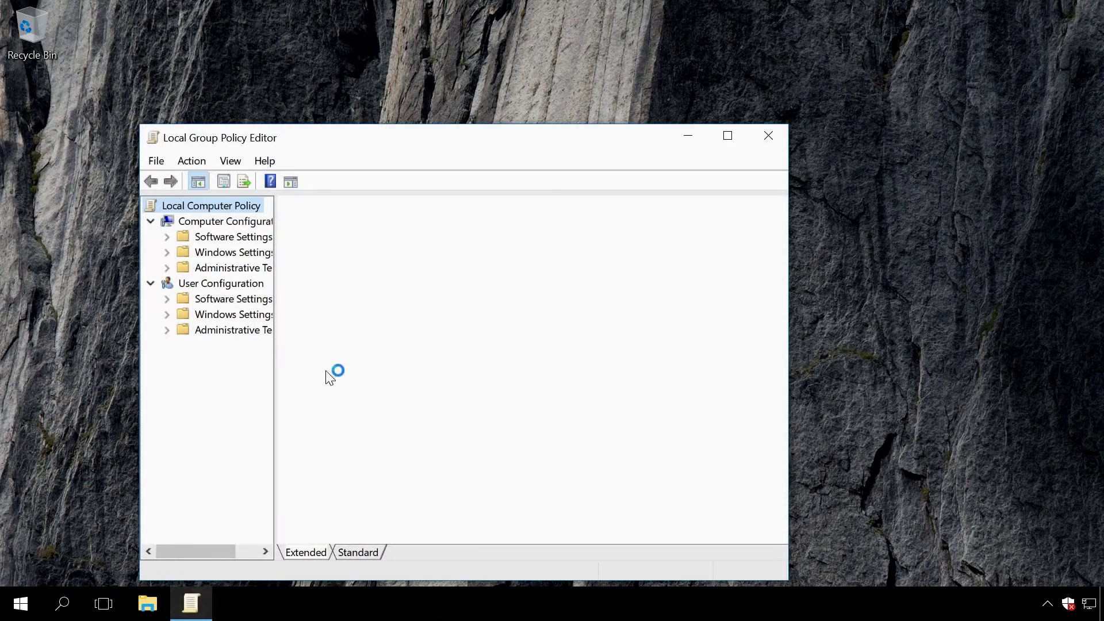
Step: Maximize the editor and open the 'Turn off Windows Defender Antivirus' policy under Windows Defender Antivirus
left_click(727, 136)
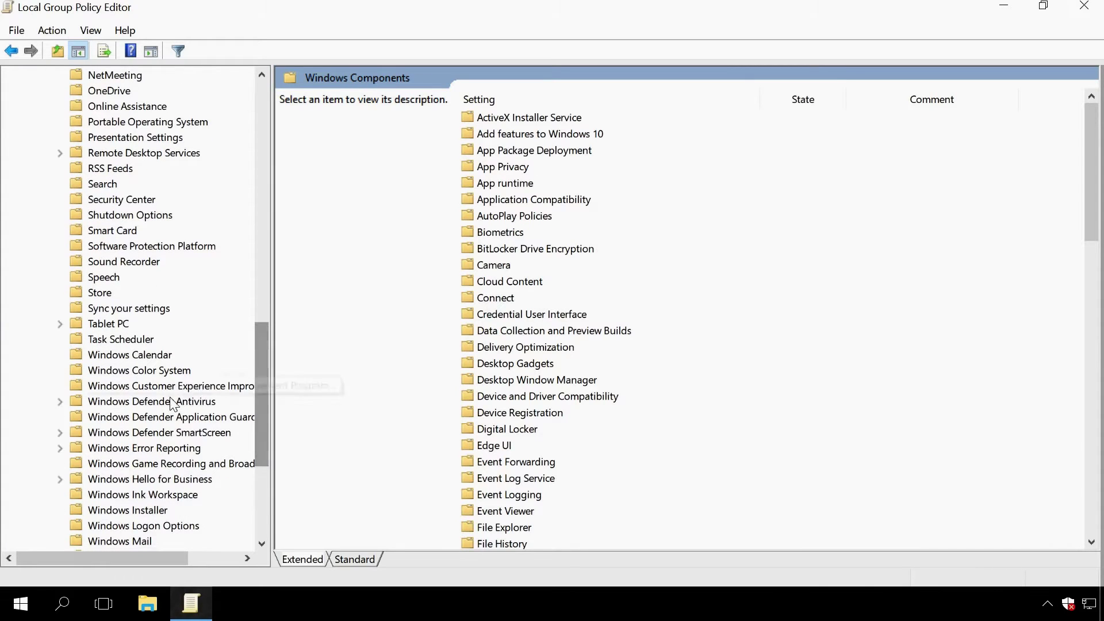
left_click(91, 403)
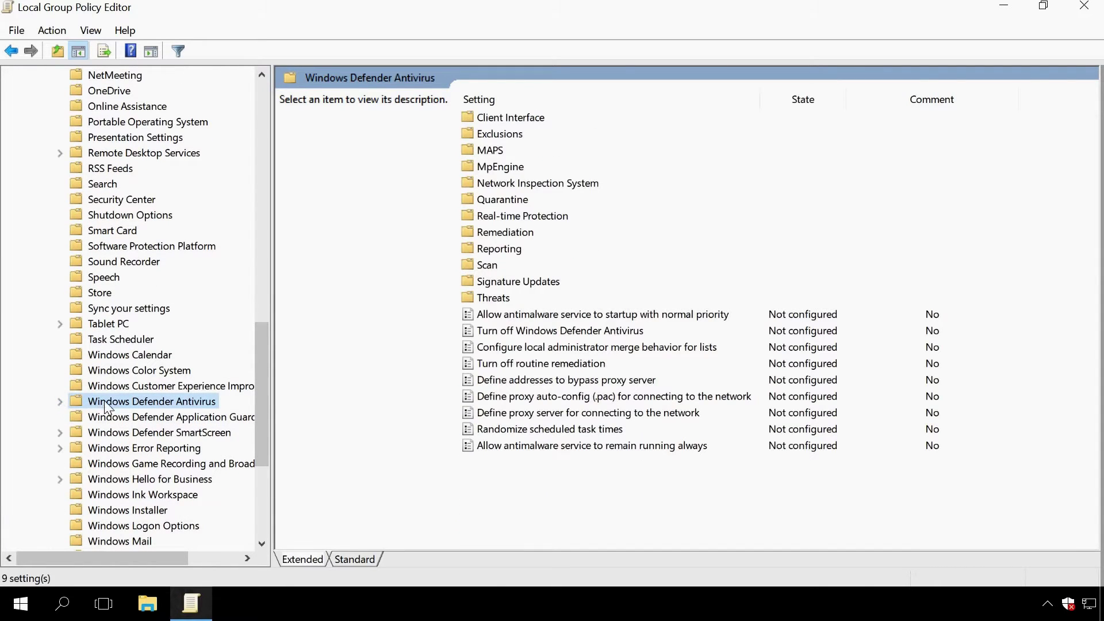
left_click(516, 333)
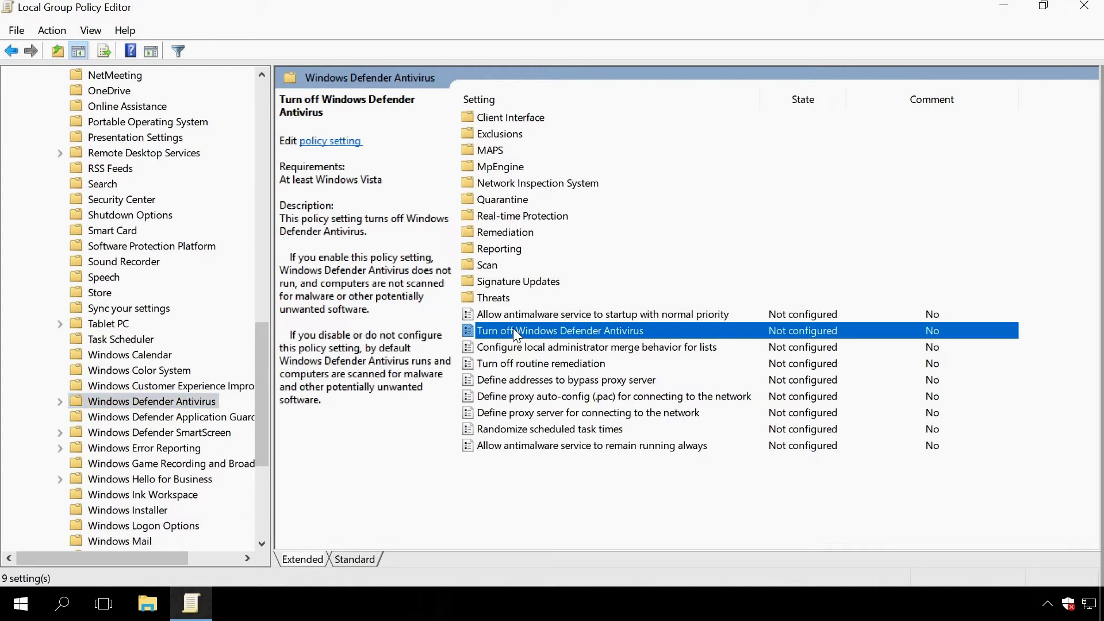
double_click(513, 331)
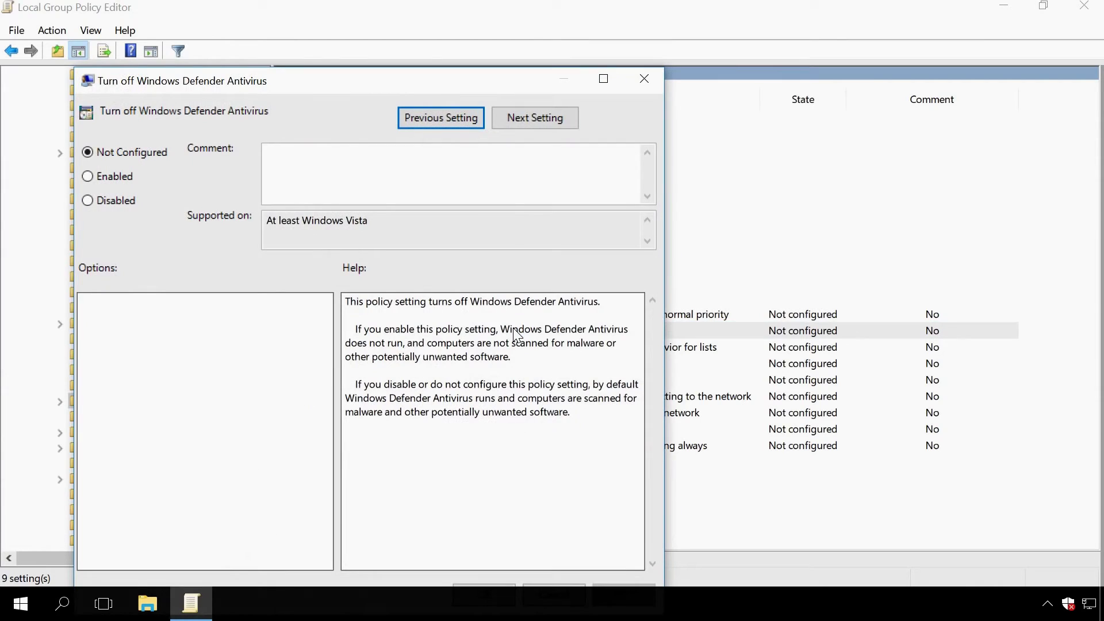
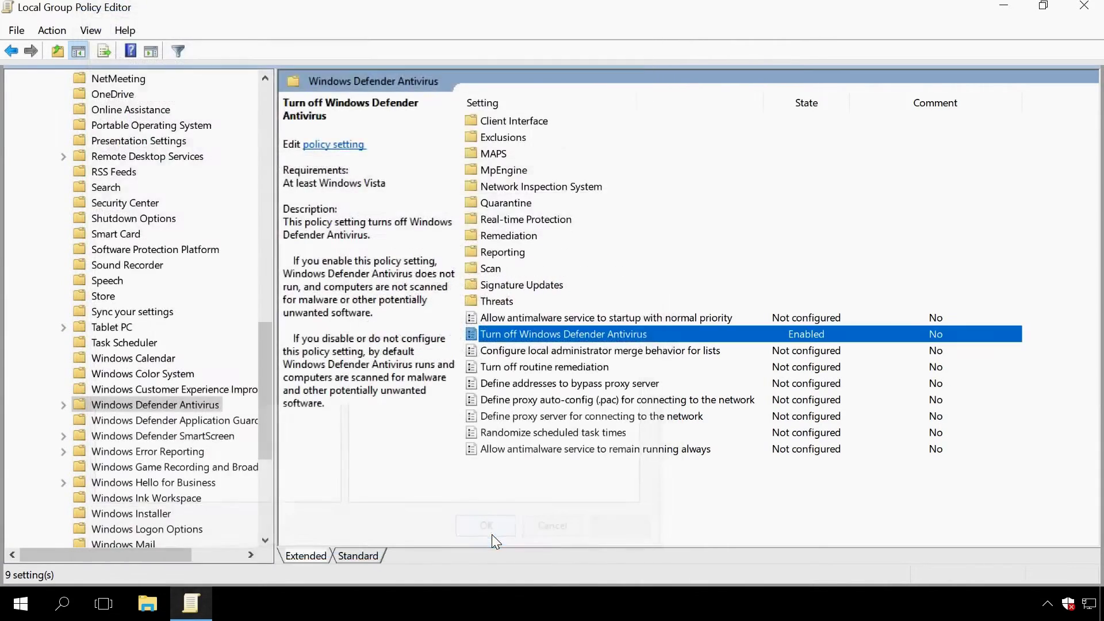
Step: Open the Real-time Protection folder under Windows Defender Antivirus to list its 13 settings
double_click(523, 221)
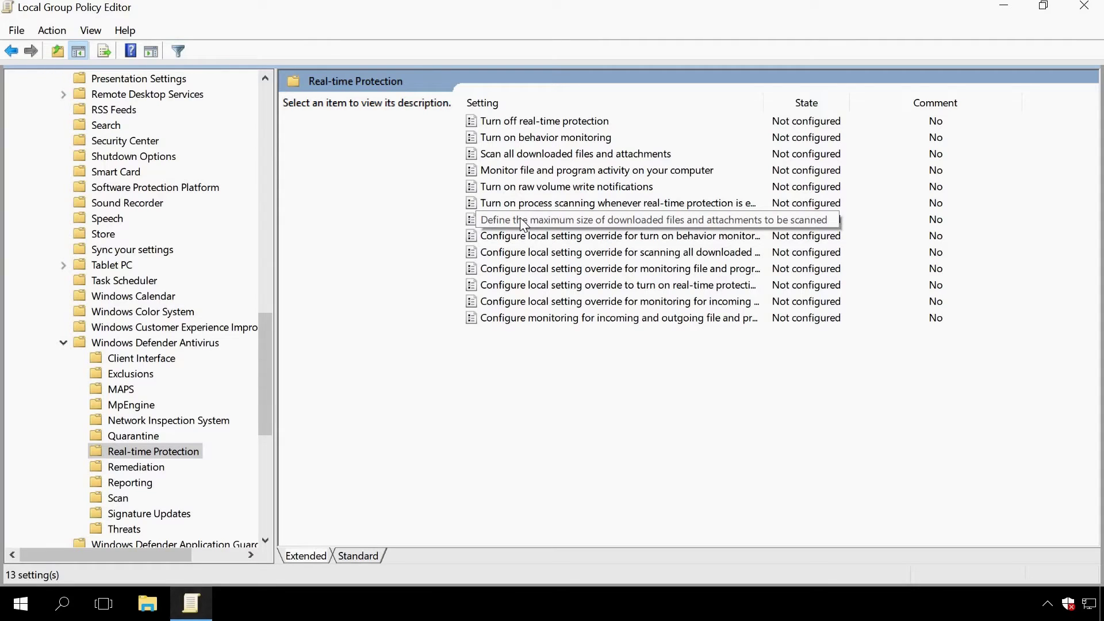
Step: Set the 'Turn off real-time protection' policy to Enabled
double_click(521, 123)
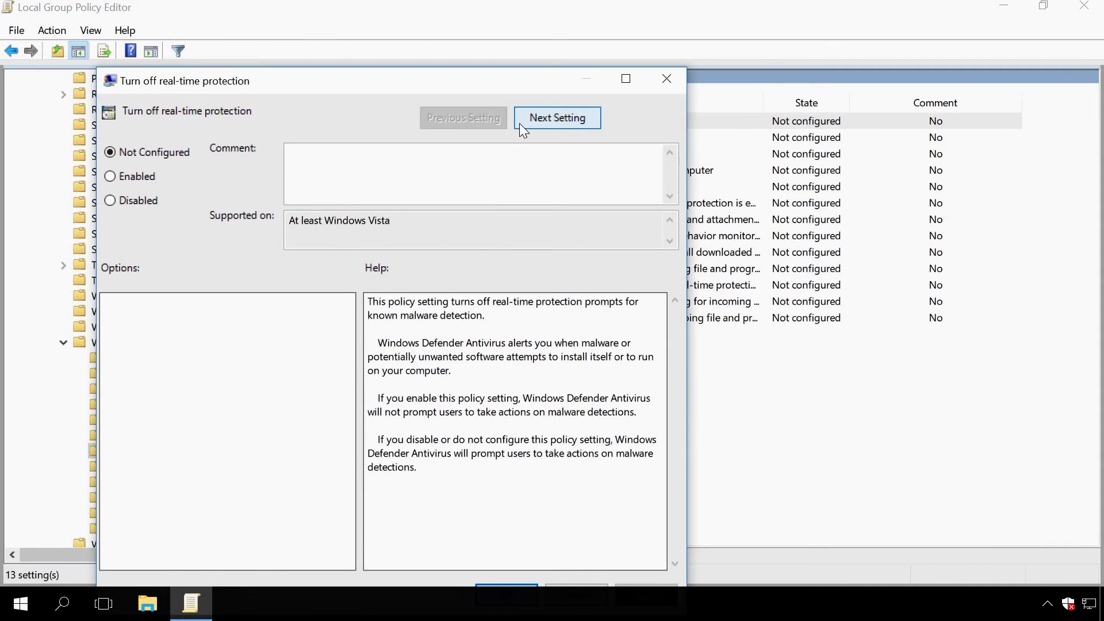
left_click_drag(379, 87, 413, 39)
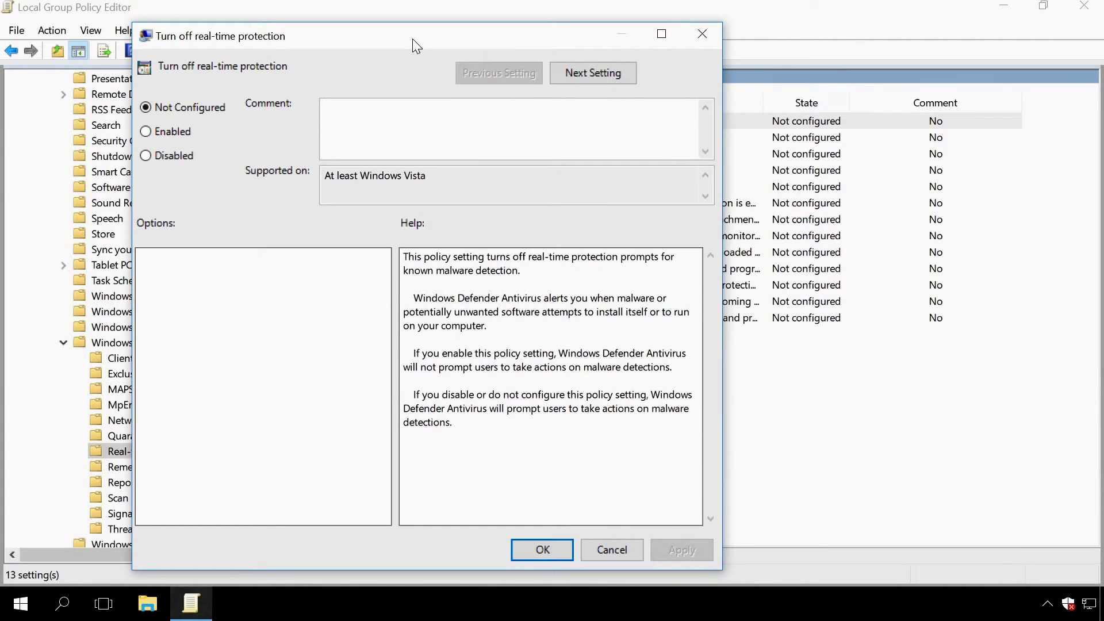
left_click(173, 134)
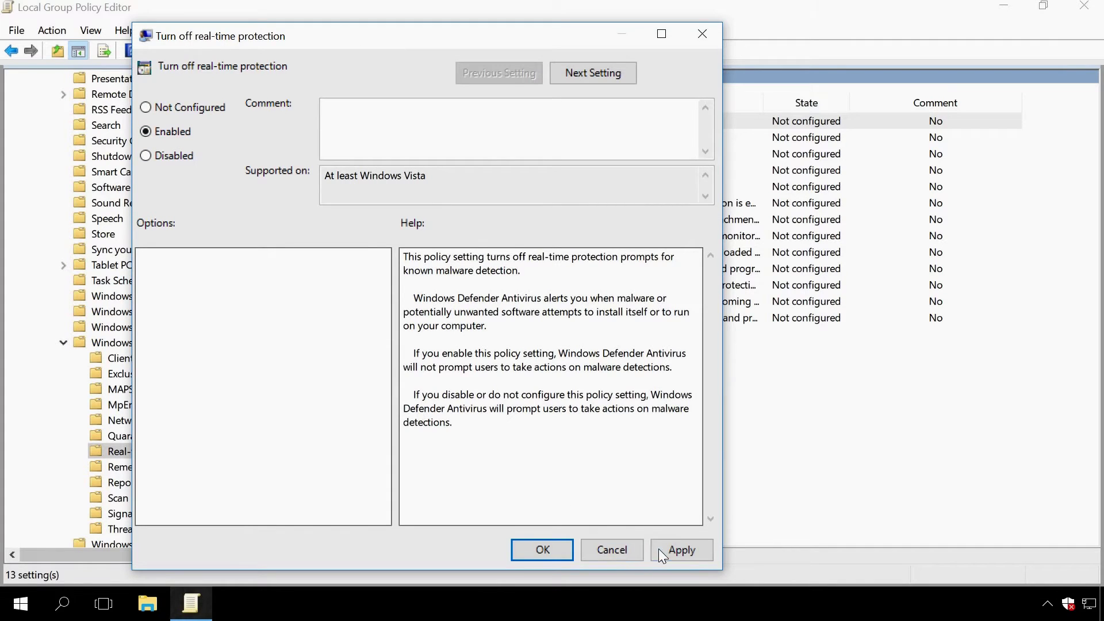
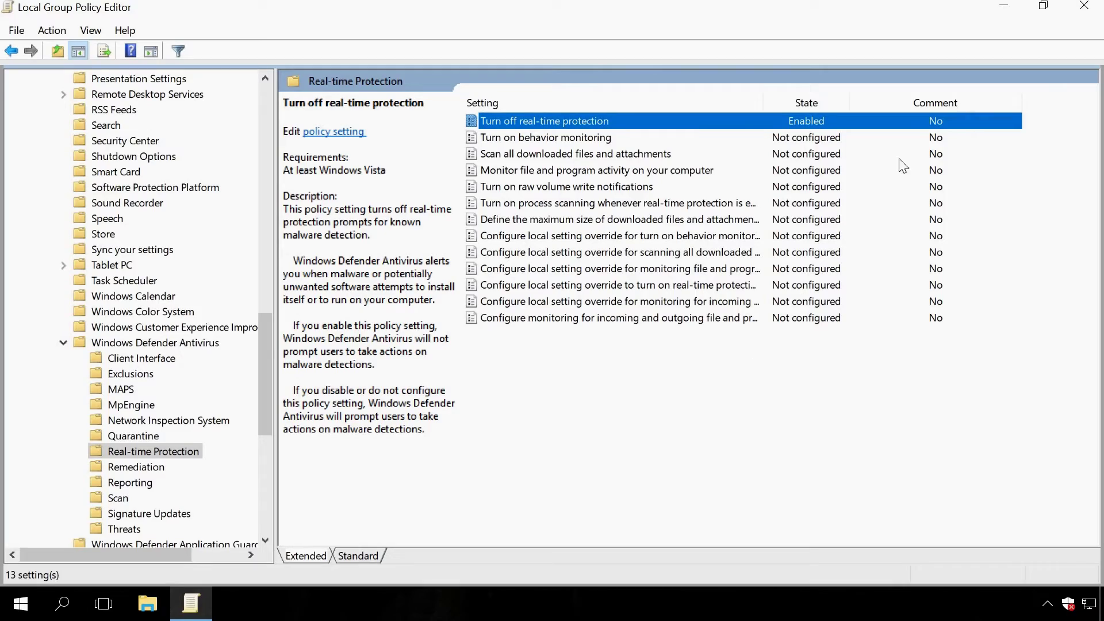
Step: Close Local Group Policy Editor with Turn off real-time protection left Enabled
left_click(1092, 7)
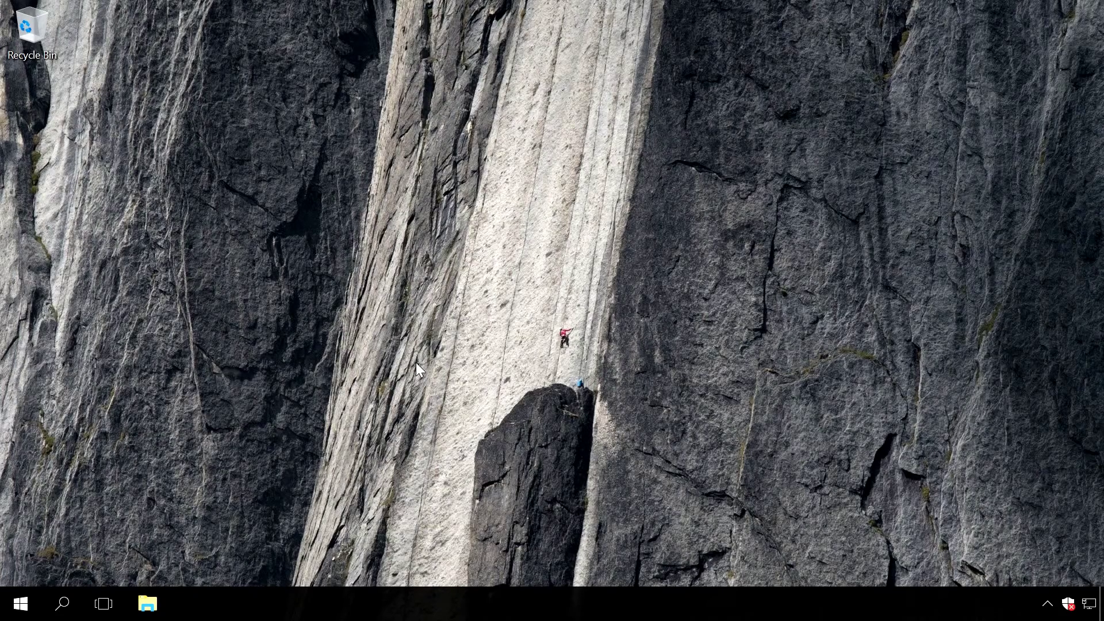
Step: Run regedit from the Start menu's Run box and approve the UAC administrator prompt
right_click(28, 604)
left_click(80, 517)
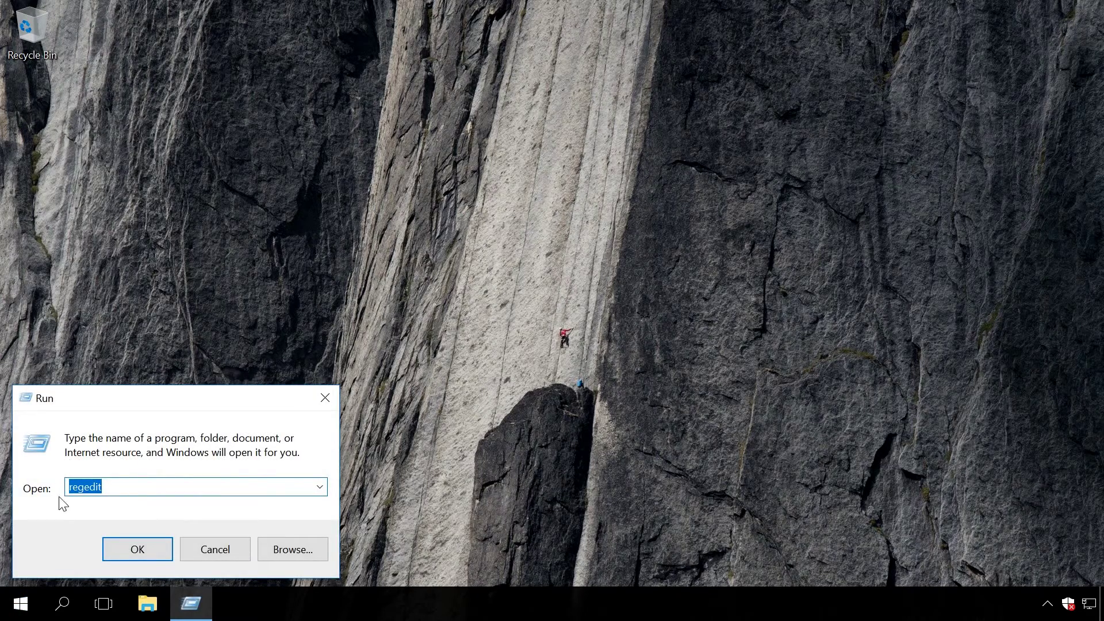
left_click(137, 552)
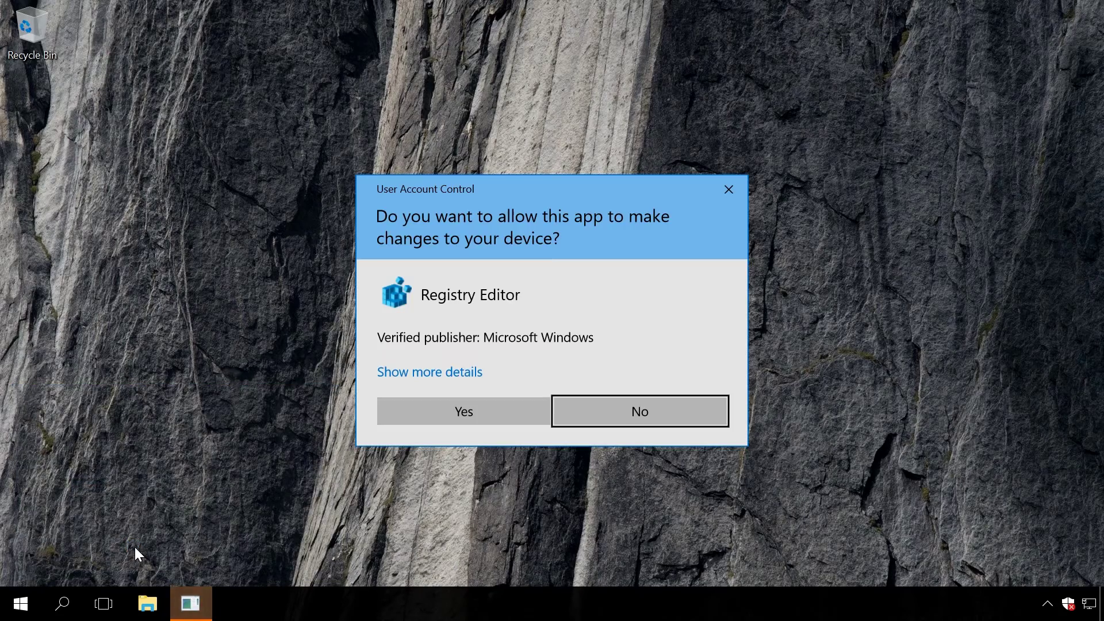
left_click(417, 411)
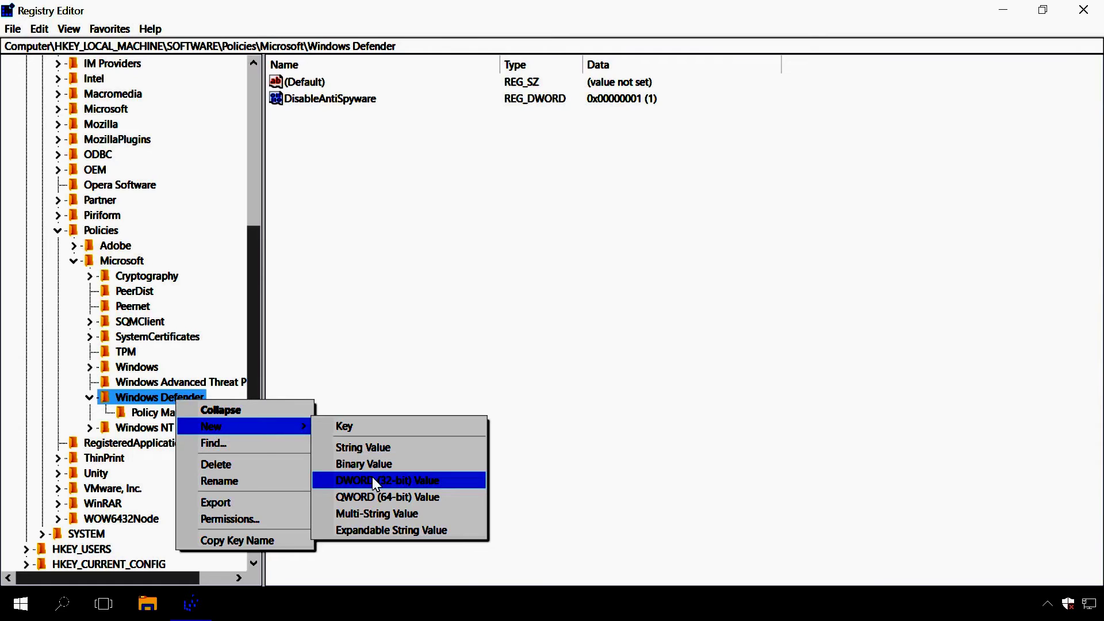
Step: Add a new subkey, New Key #1, under the Windows Defender key
left_click(363, 428)
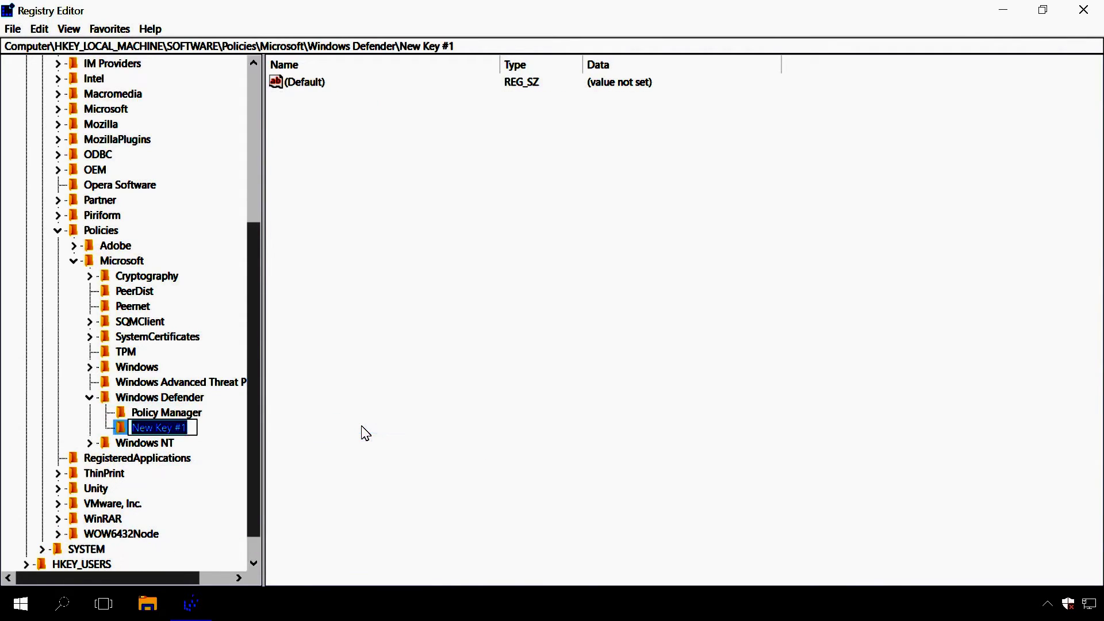
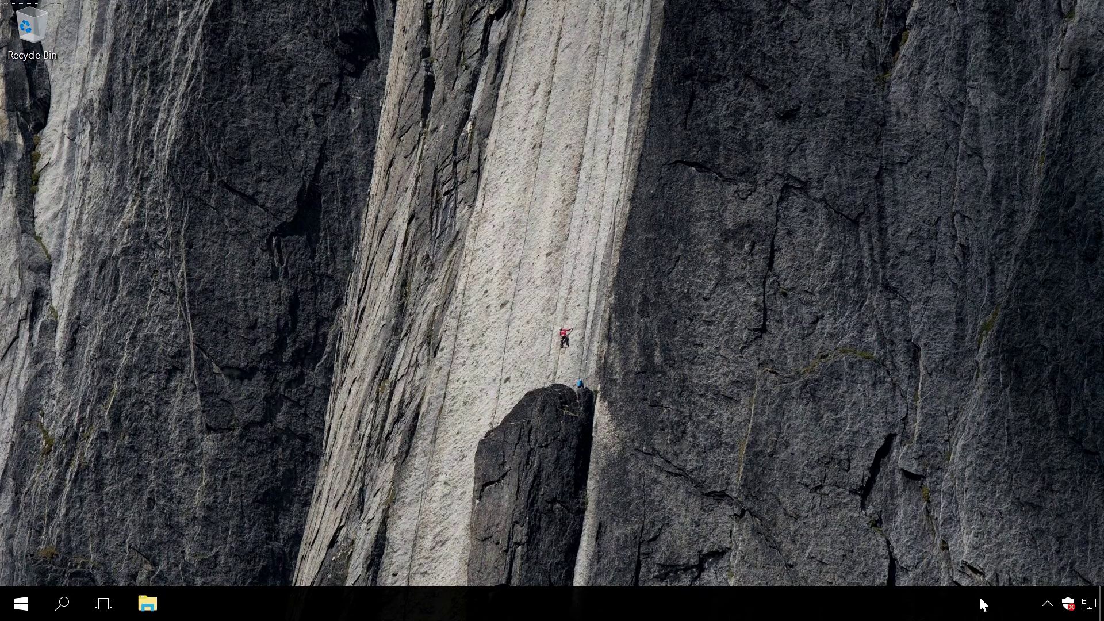
Step: Launch Task Manager from the taskbar's right-click menu
right_click(979, 599)
left_click(935, 516)
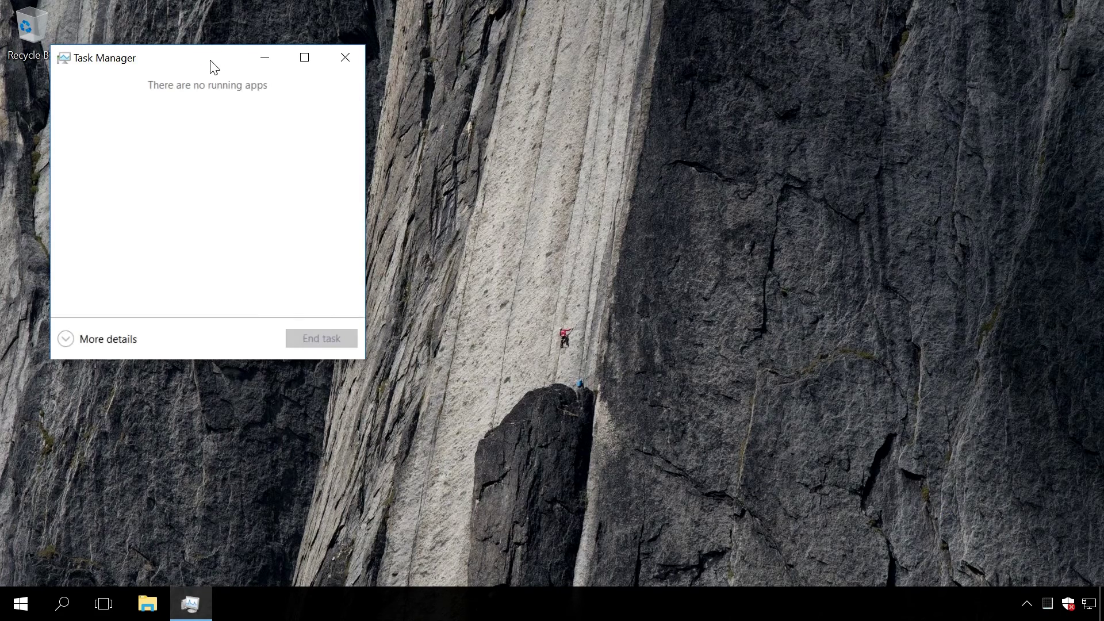
Step: Expand Task Manager to full view and disable Windows Defender notification on the Startup tab
left_click_drag(212, 67, 584, 124)
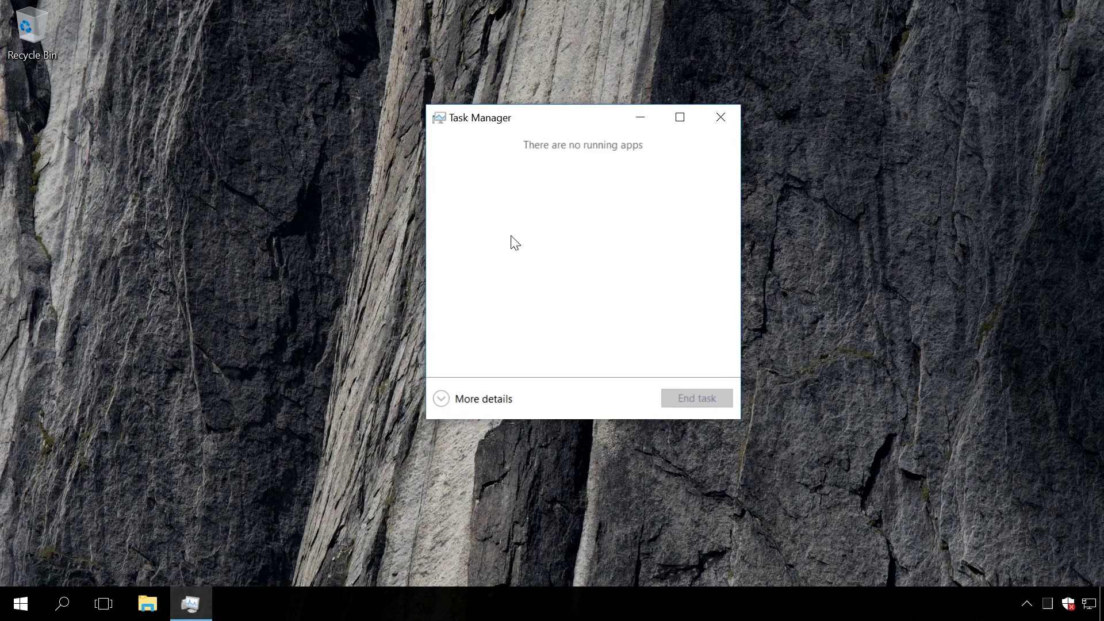
left_click(444, 398)
left_click_drag(506, 118, 382, 13)
left_click(501, 58)
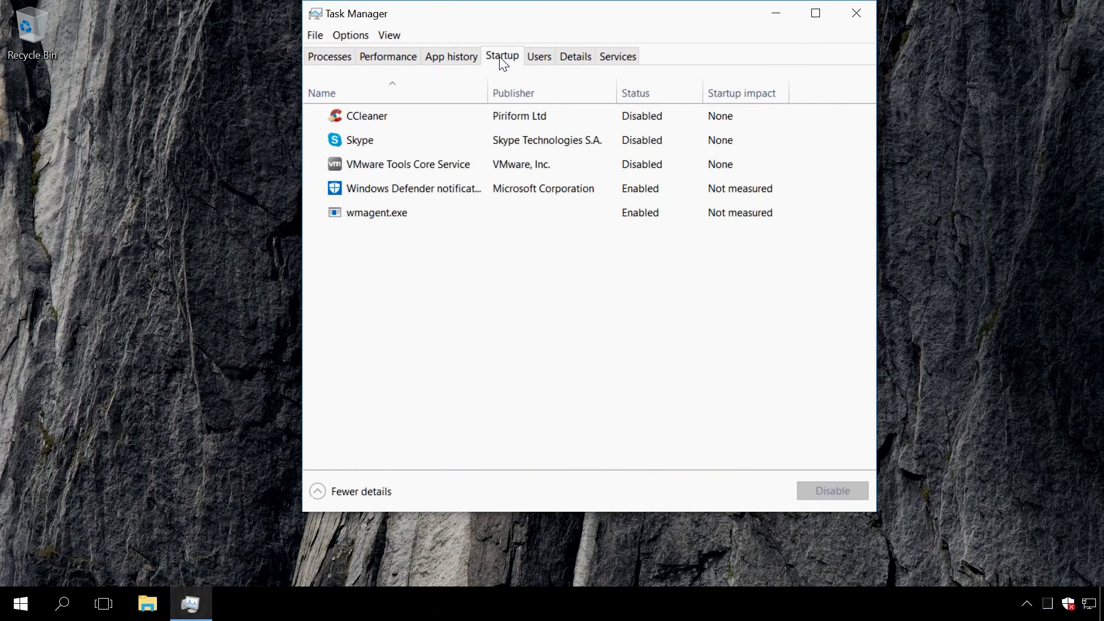
left_click(420, 185)
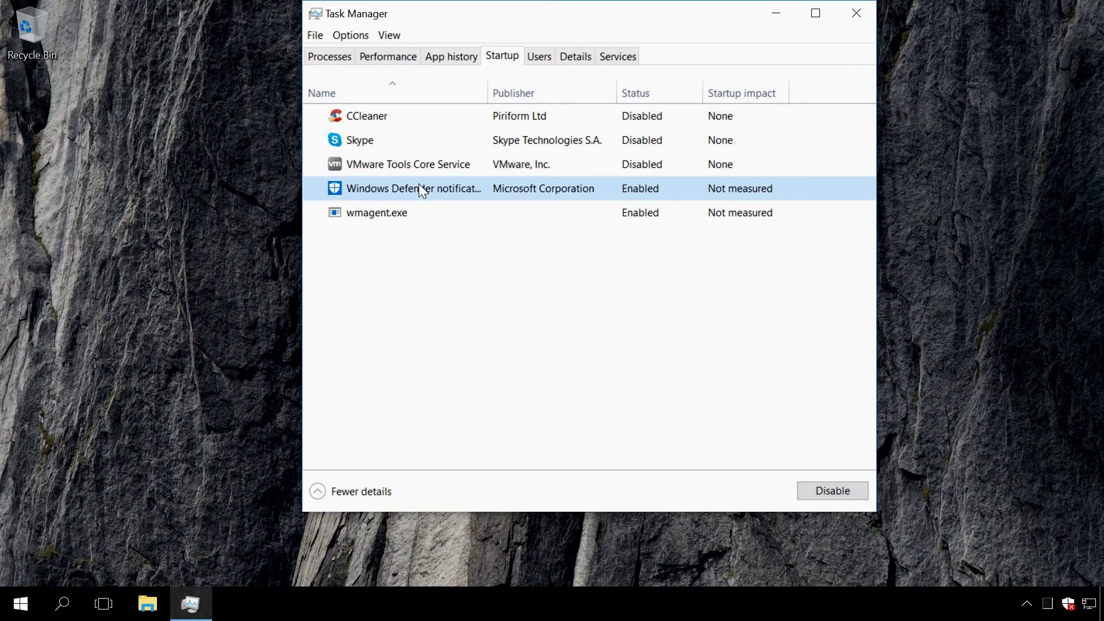
right_click(420, 186)
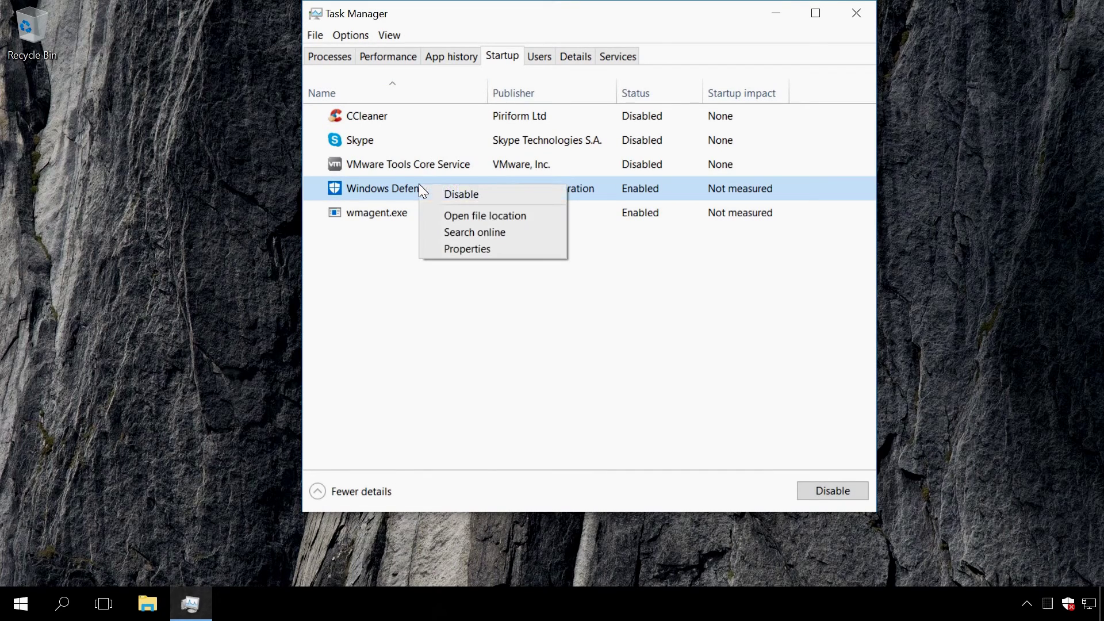
left_click(455, 195)
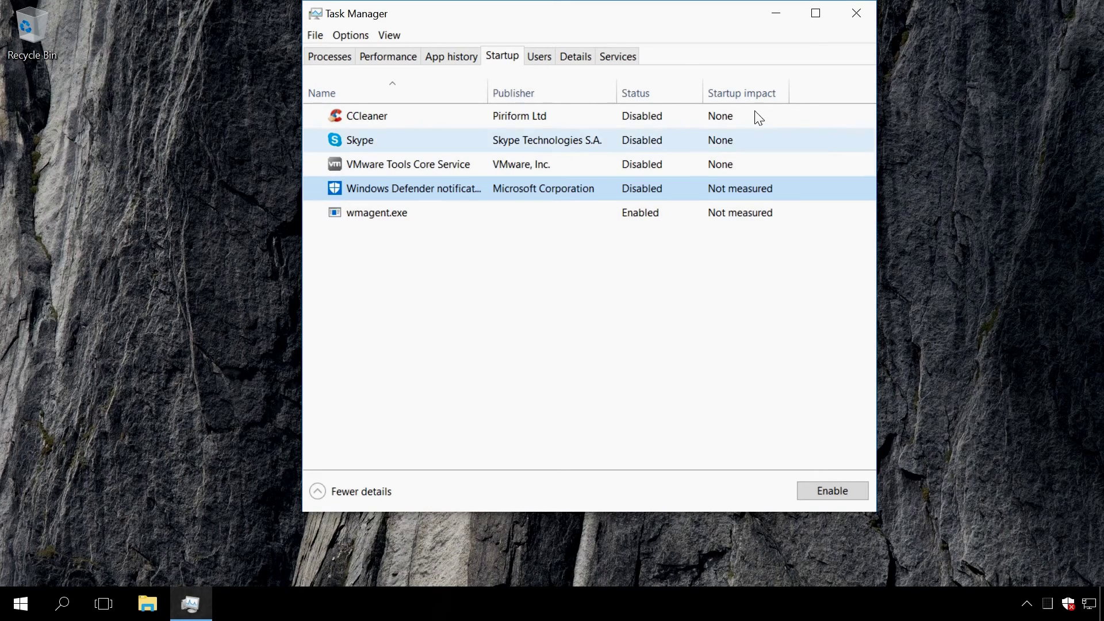
Step: Close Task Manager and dismiss the lock screen to reach sign-in
left_click(855, 15)
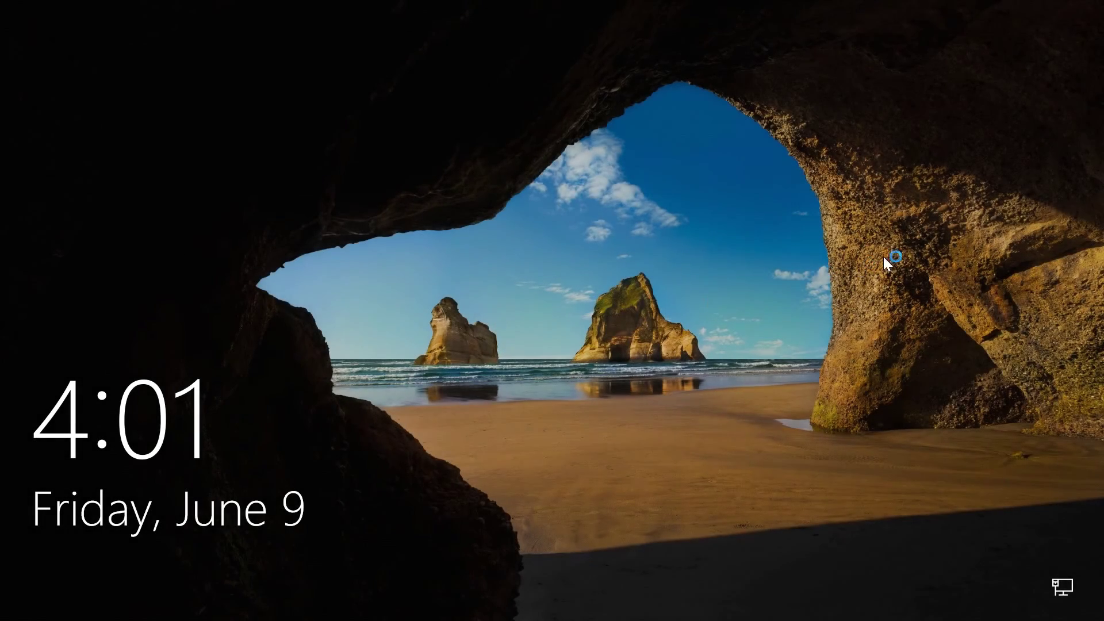
left_click(904, 251)
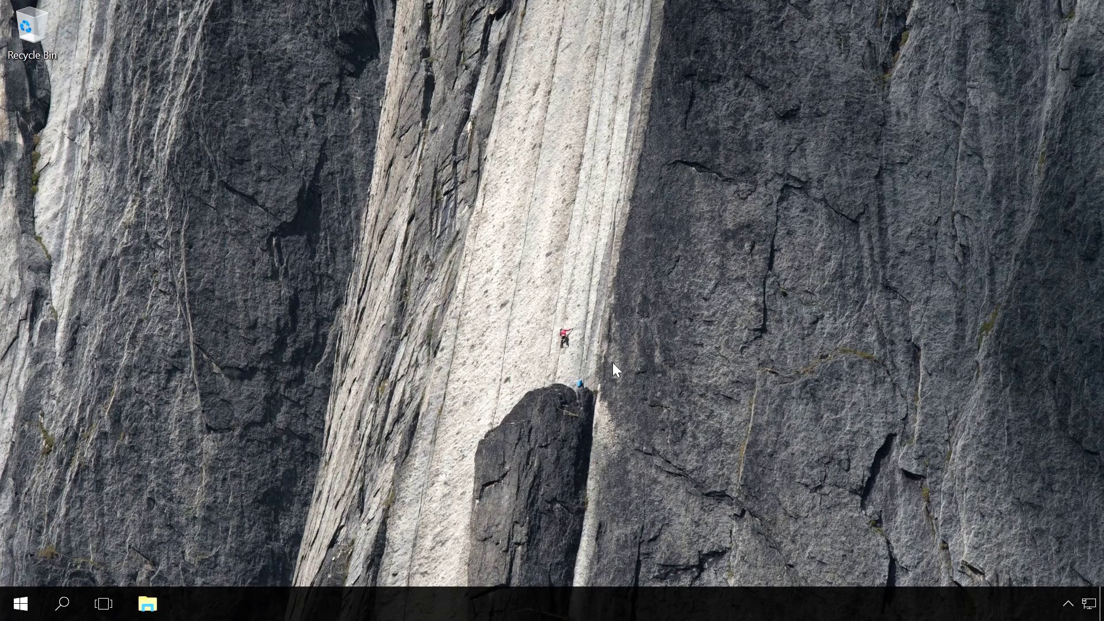
left_click(1071, 599)
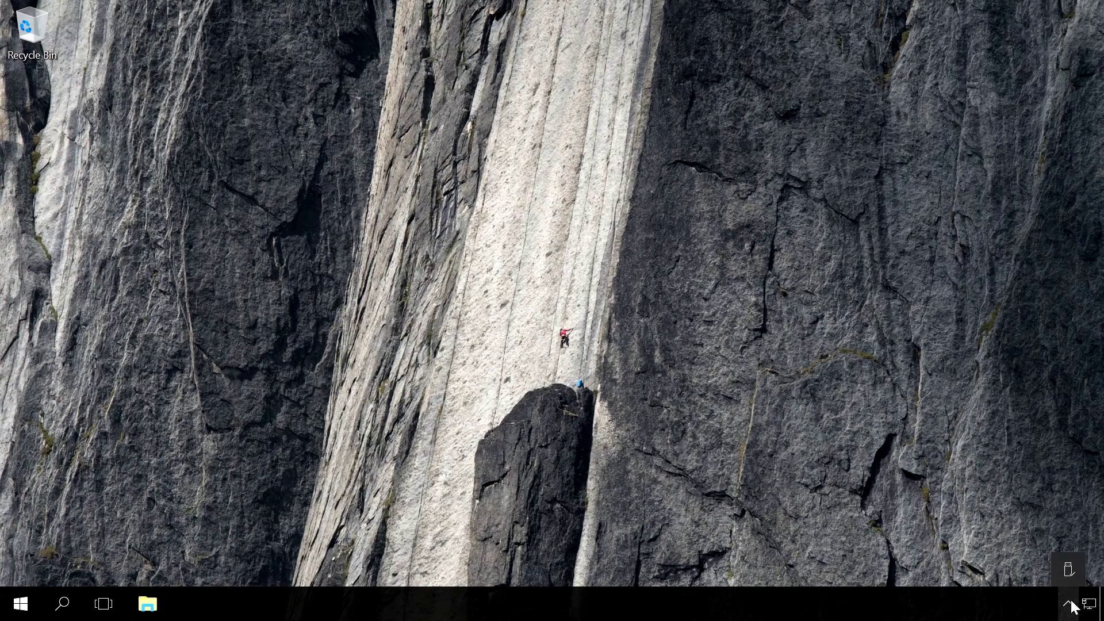
left_click(1036, 549)
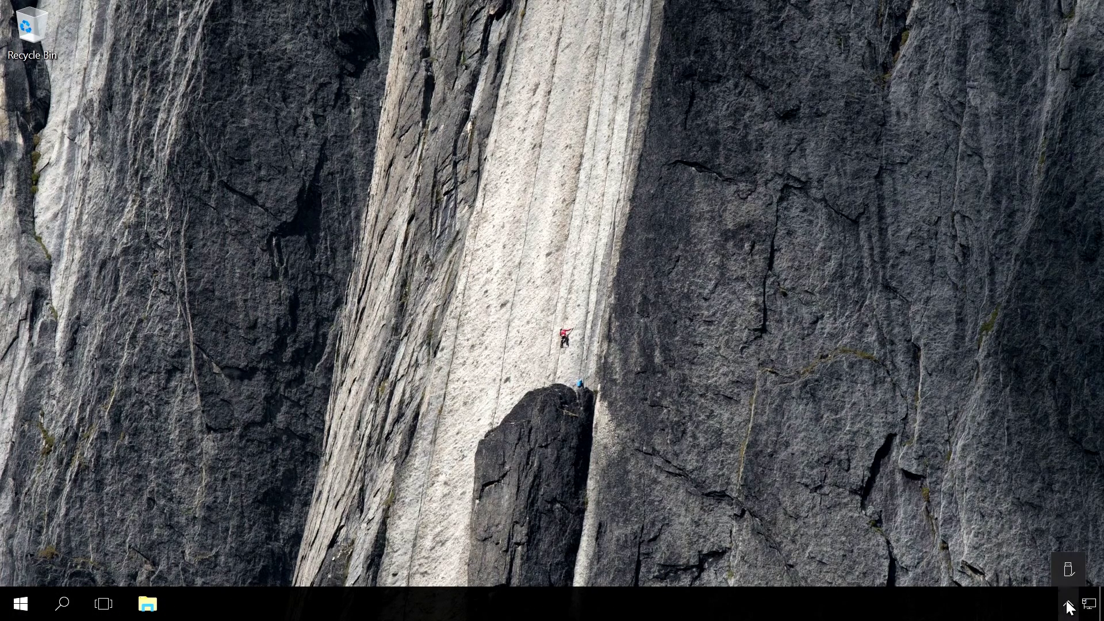